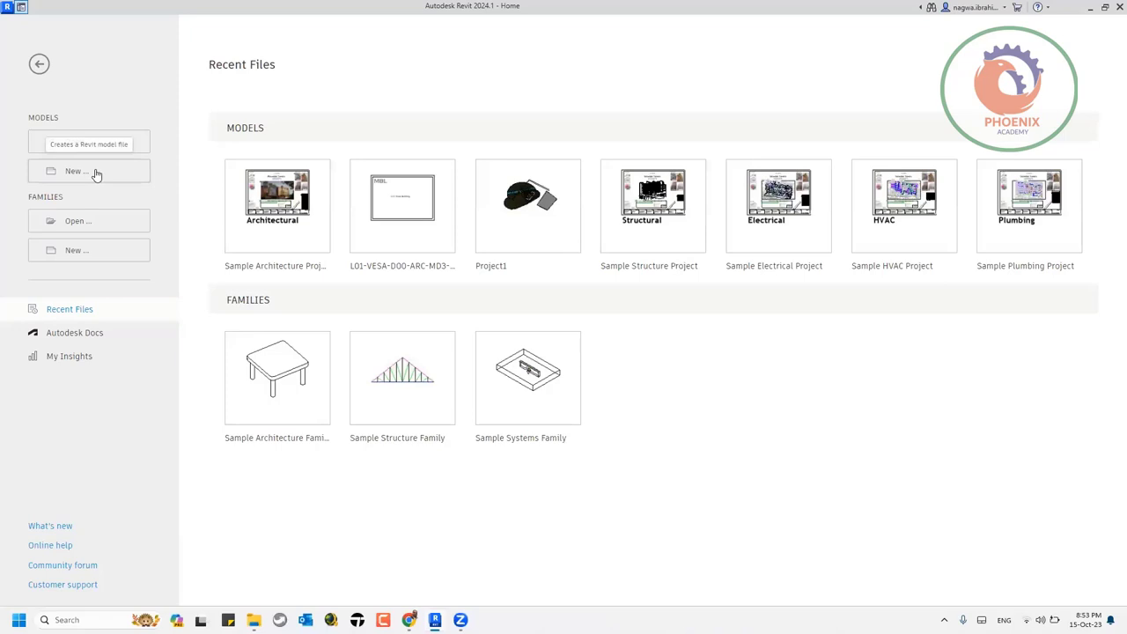
# Create a new project from the Metric Multi-discipline template
pyautogui.click(97, 173)
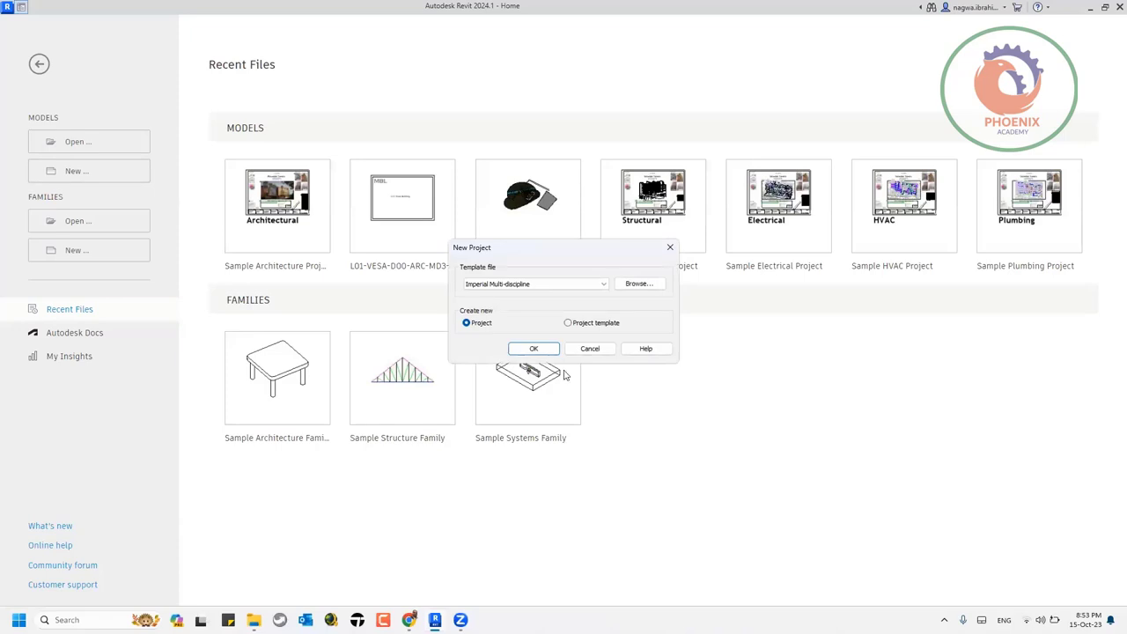
pyautogui.click(537, 284)
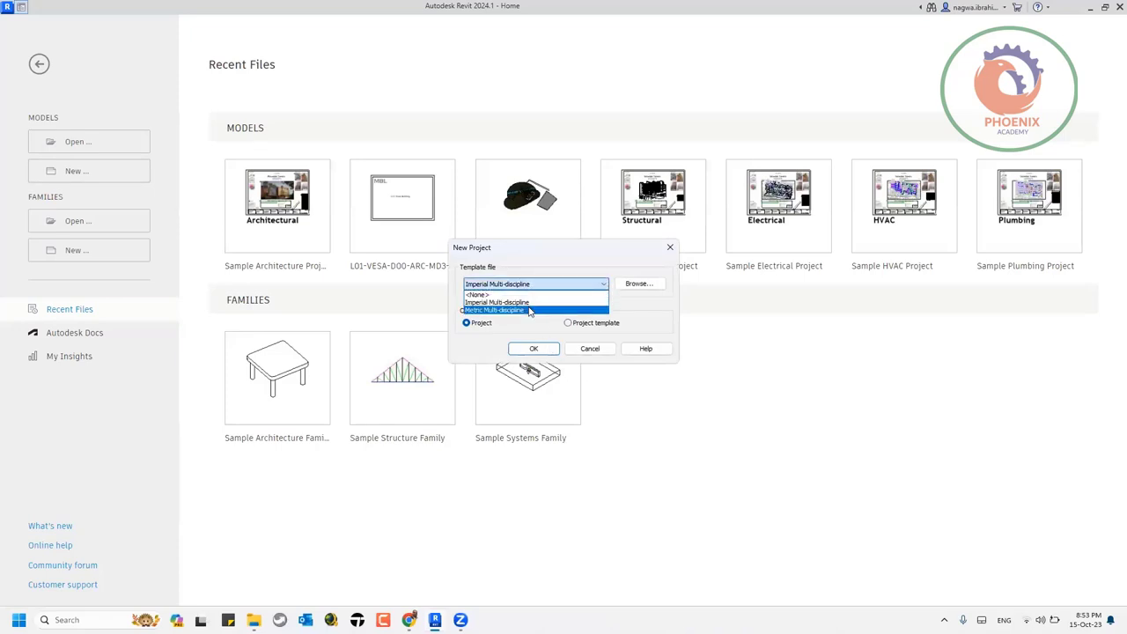
pyautogui.click(529, 312)
pyautogui.click(533, 349)
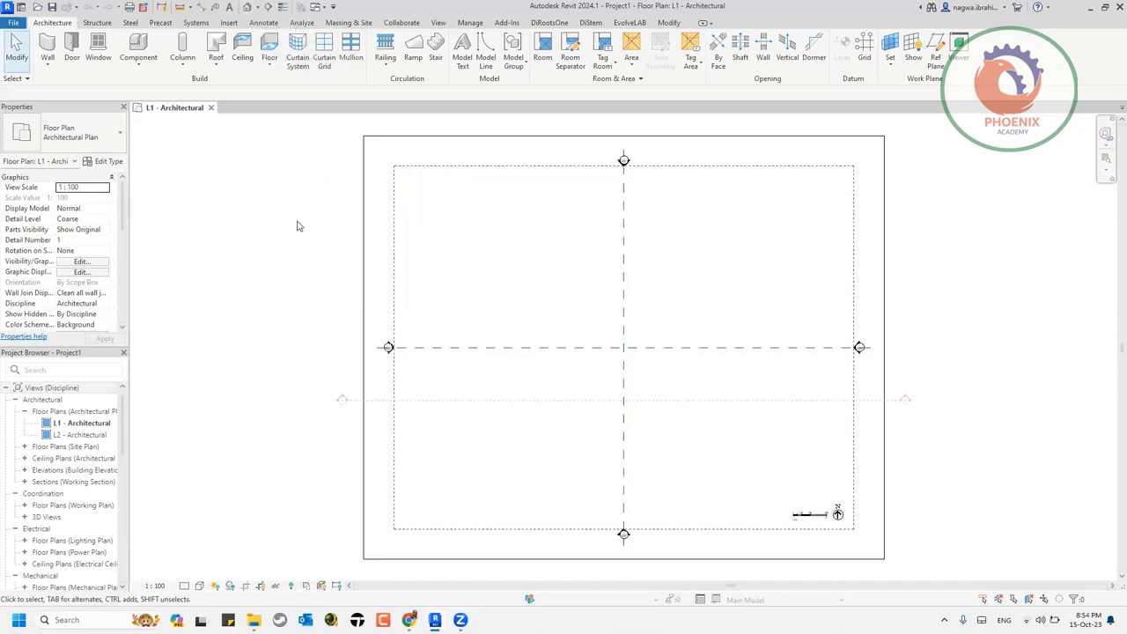
# Draw a six-sided polygon of architectural walls centred on the intersection of the two reference planes, with one vertex on the horizontal plane
pyautogui.click(47, 67)
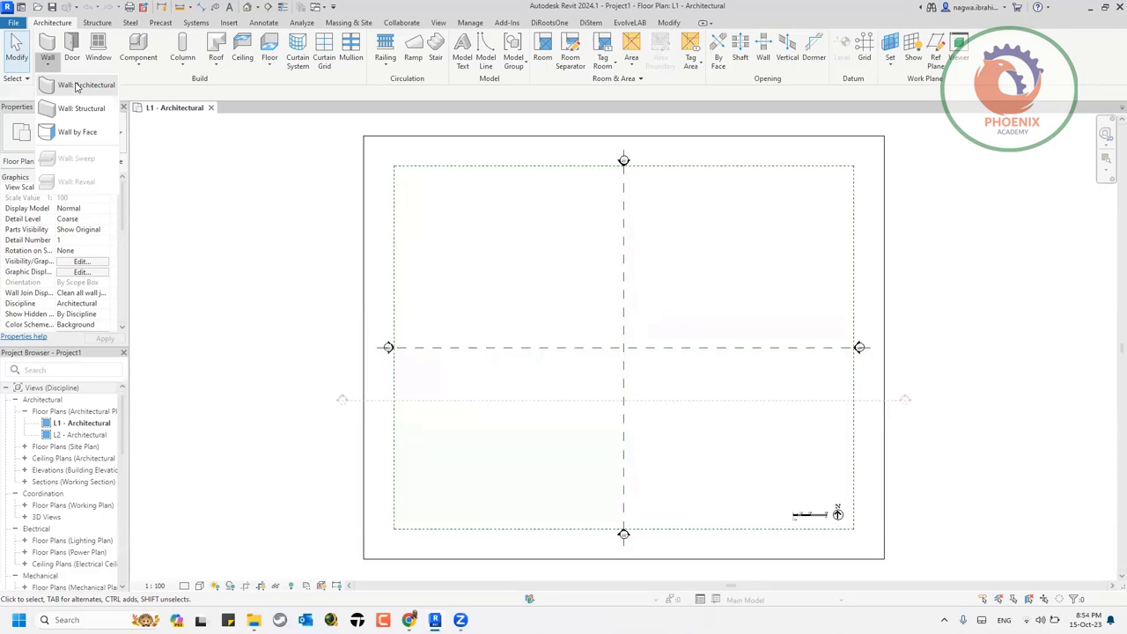
pyautogui.click(75, 85)
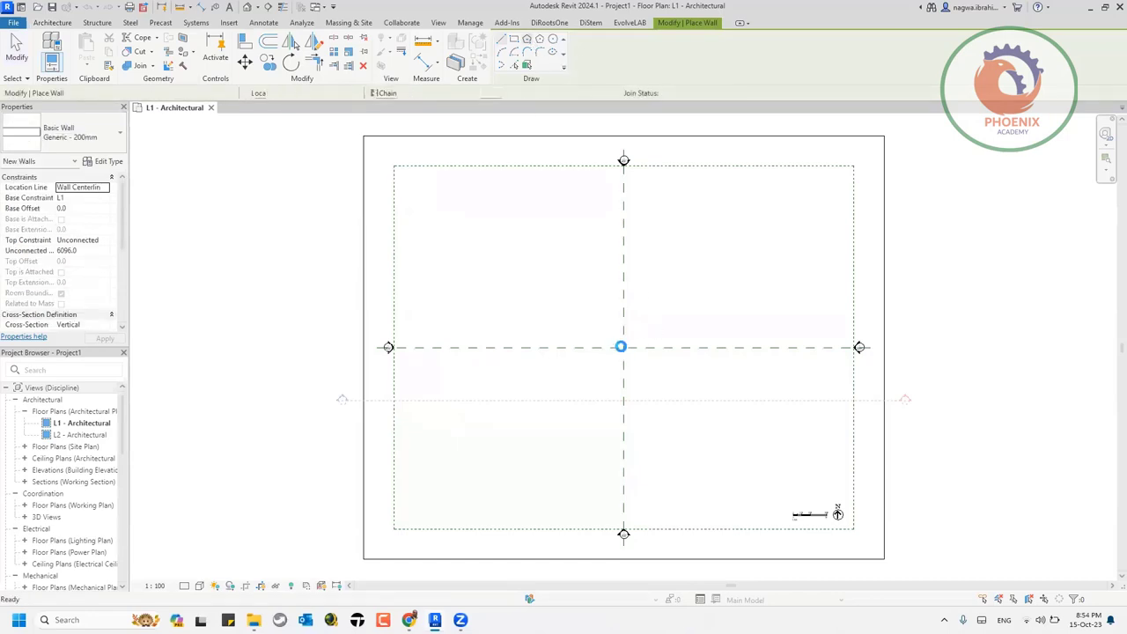
pyautogui.click(624, 348)
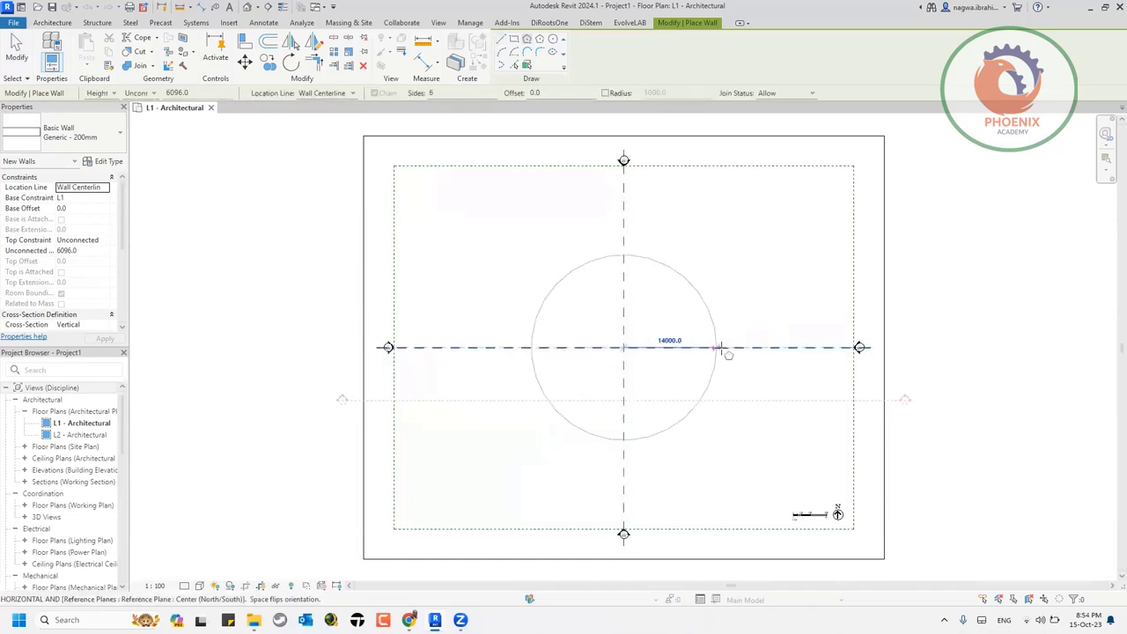
pyautogui.click(724, 347)
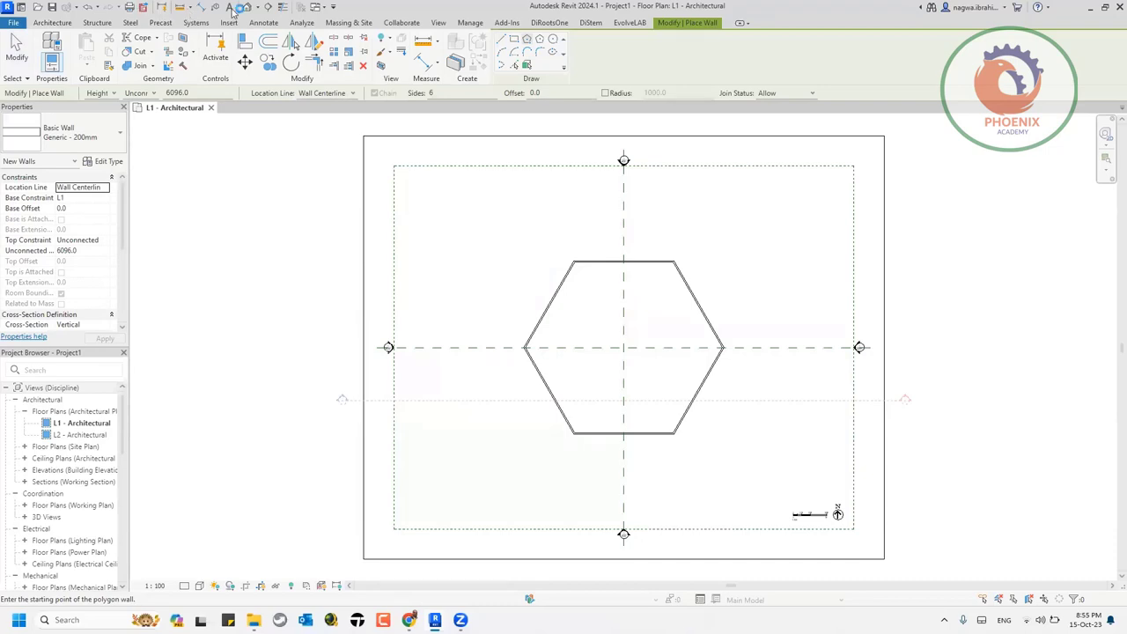
# Show the model in the default 3D view and delete the front wall segment of the hexagon
pyautogui.click(254, 7)
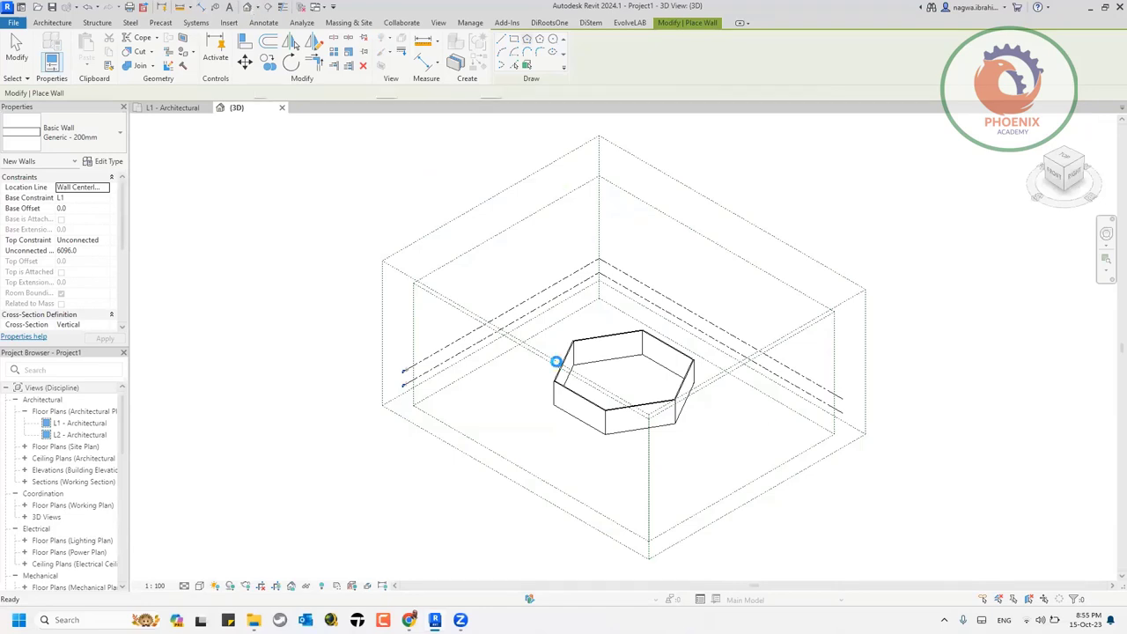
pyautogui.scroll(3, 622, 430)
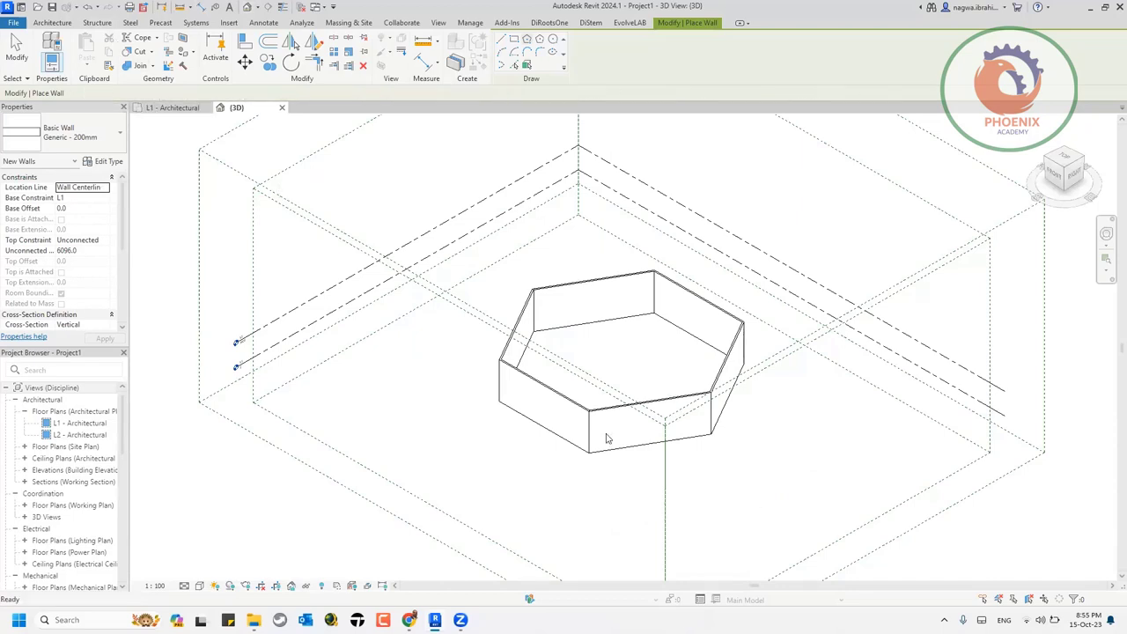
pyautogui.press('Escape')
pyautogui.click(630, 496)
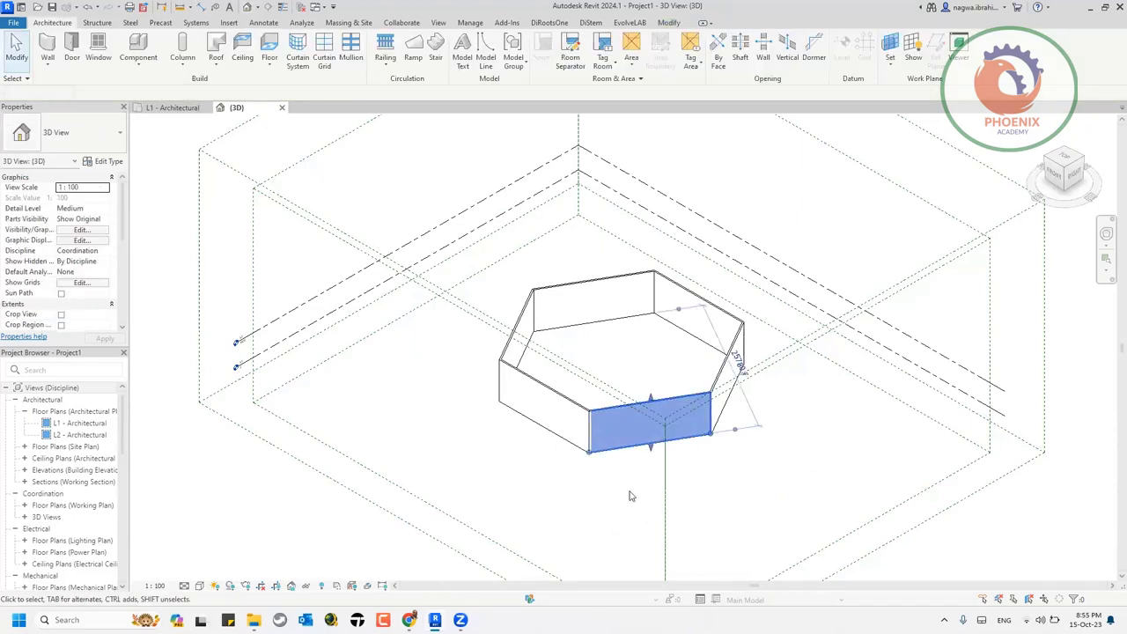
pyautogui.press('Delete')
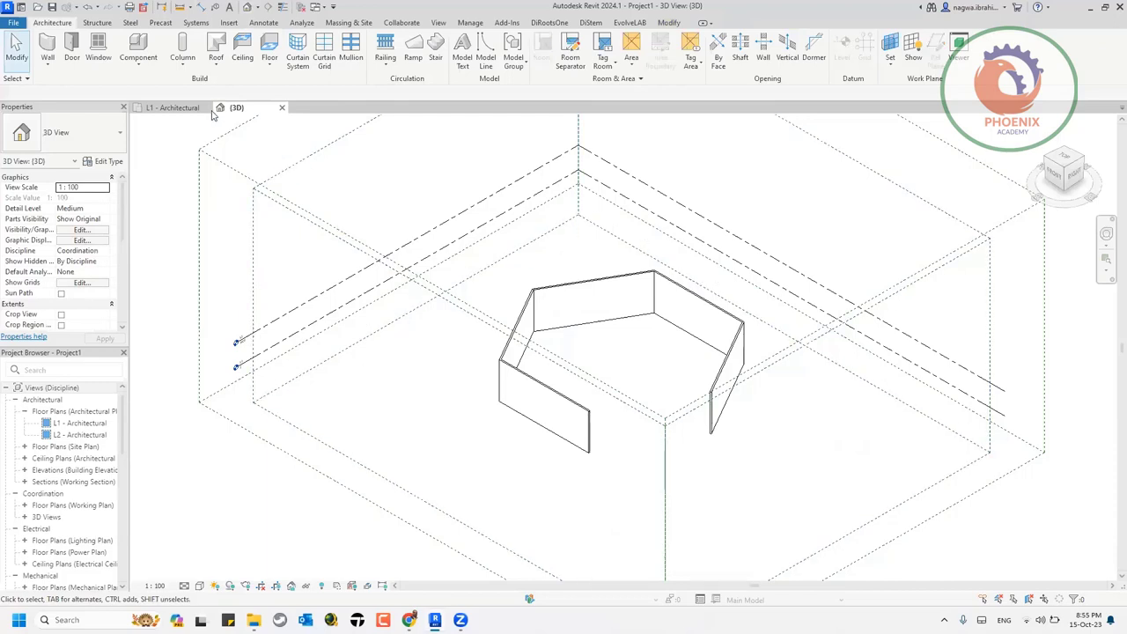
# Return to the L1 - Architectural plan and open the West elevation from its elevation marker
pyautogui.click(173, 108)
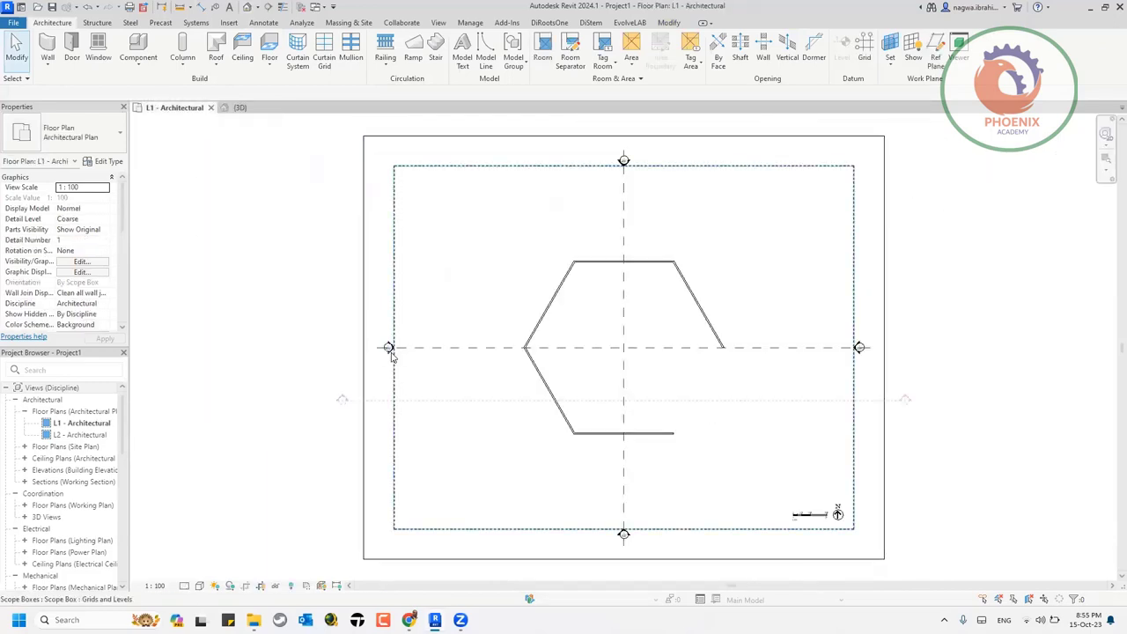
pyautogui.scroll(5, 392, 354)
pyautogui.scroll(1, 400, 361)
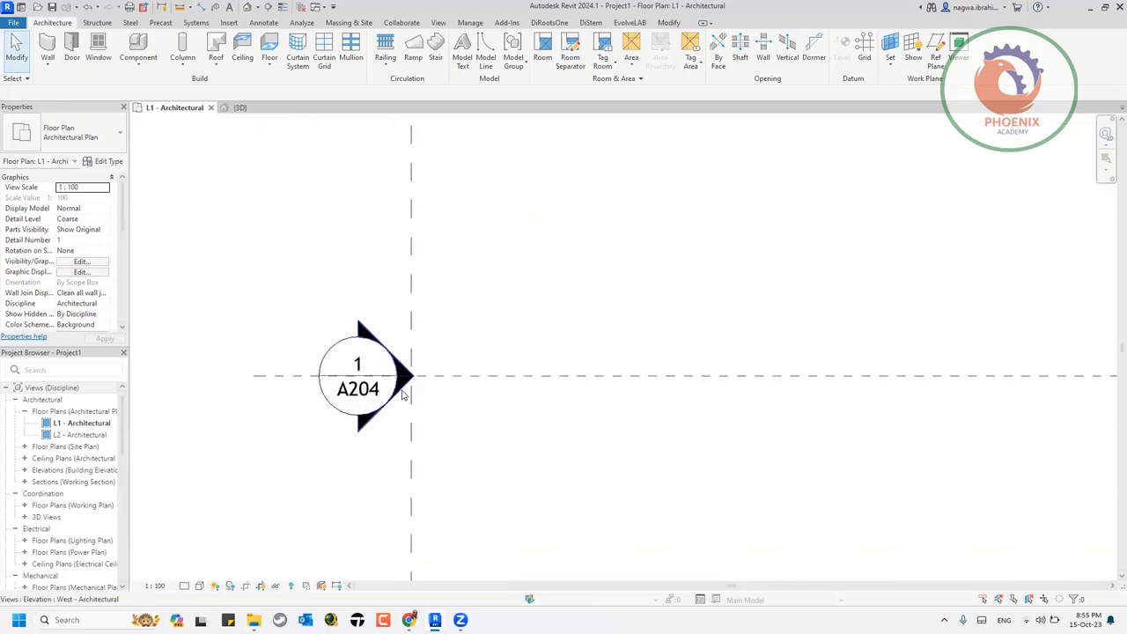
pyautogui.click(402, 396)
pyautogui.rightClick(402, 396)
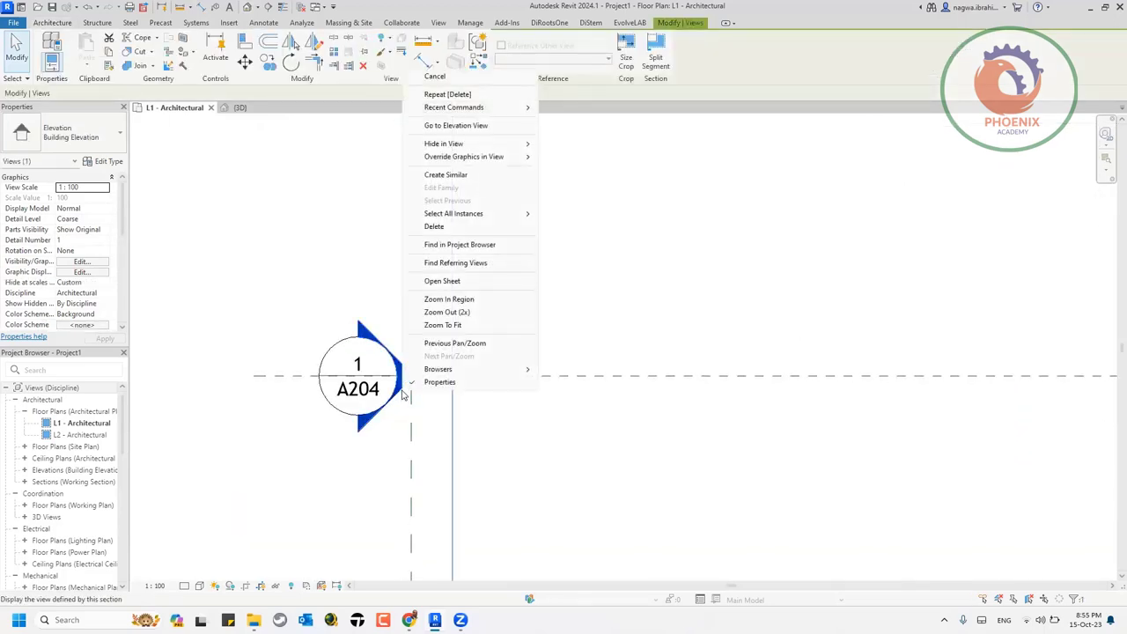
pyautogui.click(500, 129)
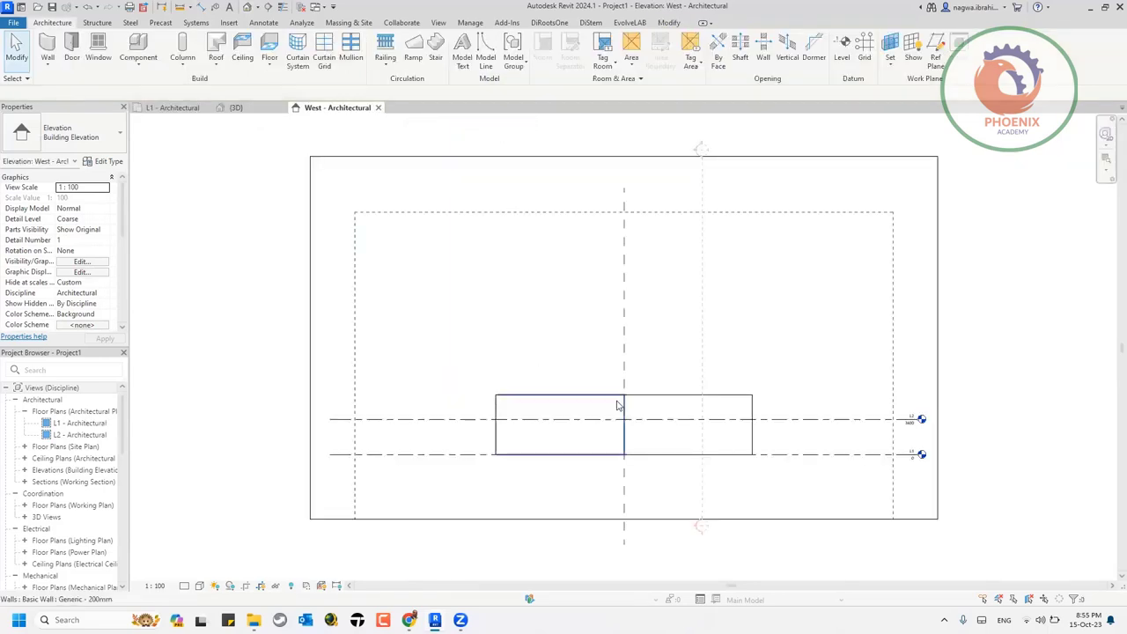
# Stretch the top of the wall left of the centre reference plane to a height of 18000 mm and show it in 3D
pyautogui.click(569, 401)
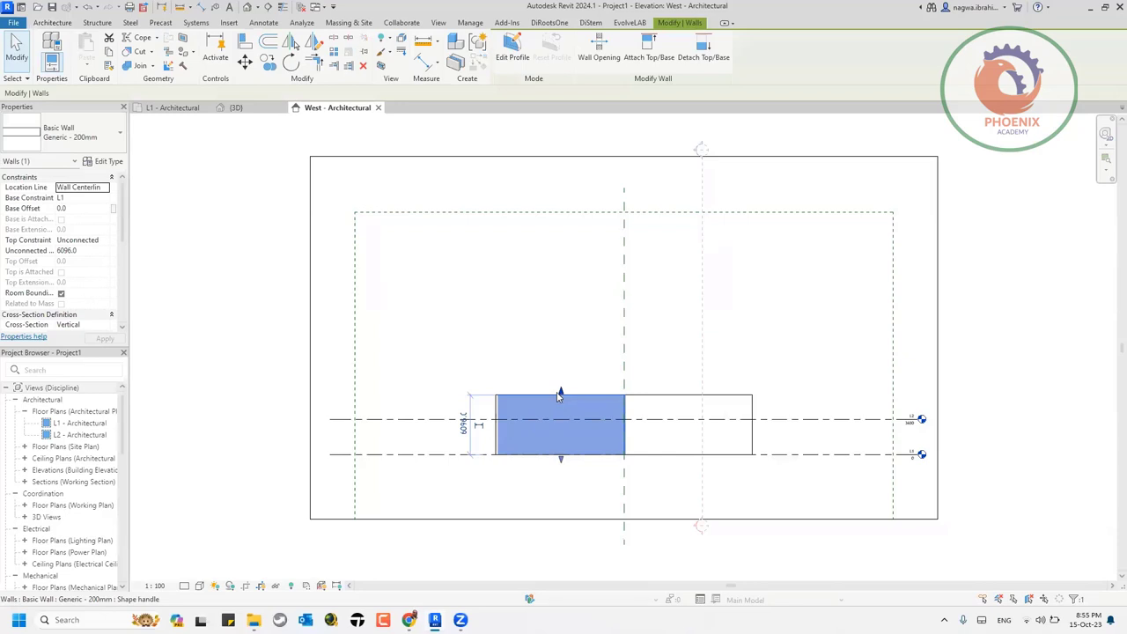
pyautogui.moveTo(561, 391); pyautogui.dragTo(589, 278)
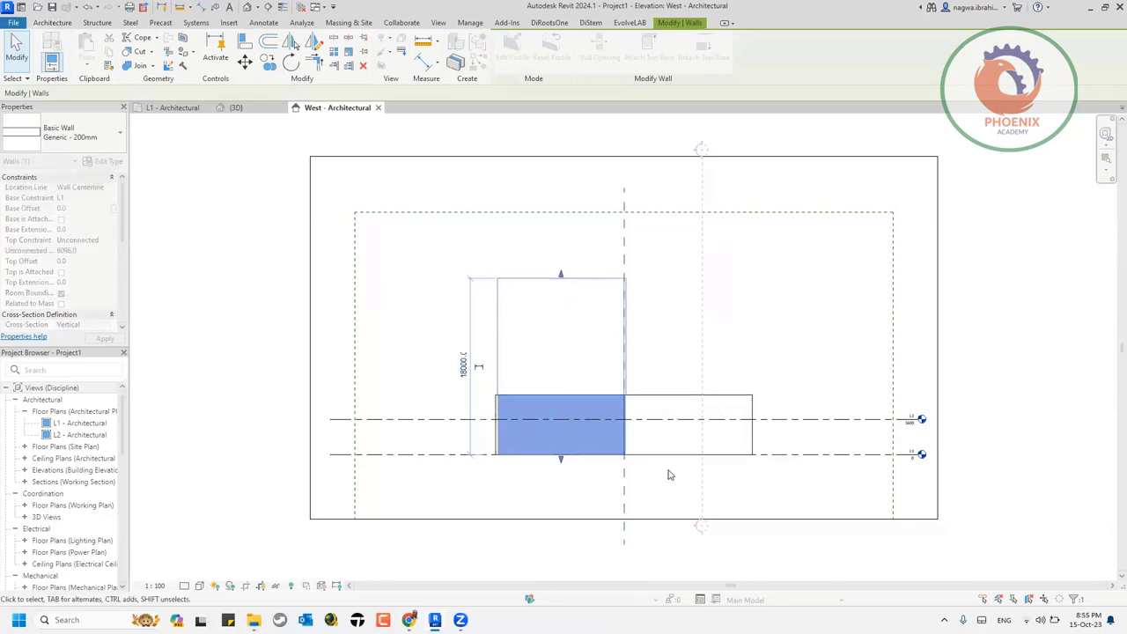
pyautogui.click(236, 108)
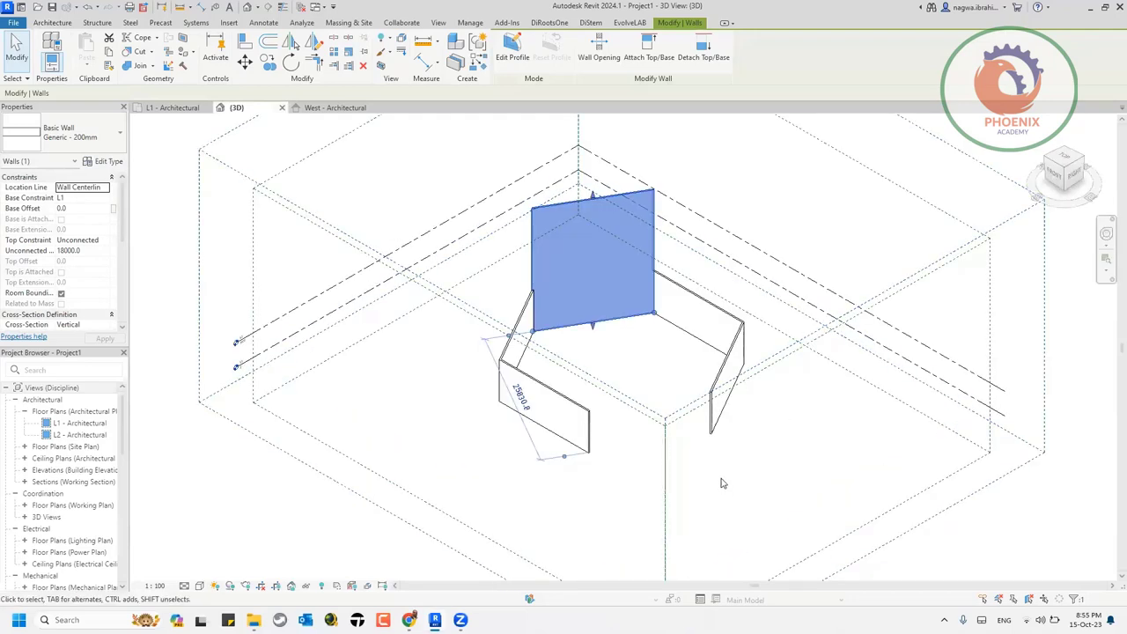
pyautogui.click(936, 561)
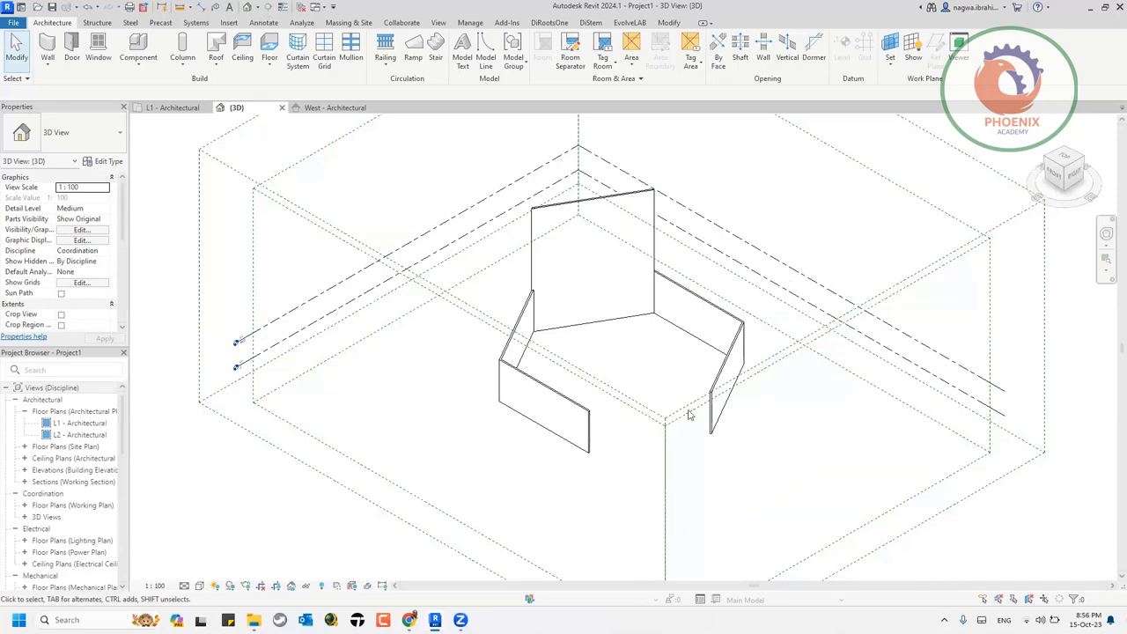
# Open the material selection for the Structure [1] layer in the tall wall's Generic - 200mm type
pyautogui.click(654, 248)
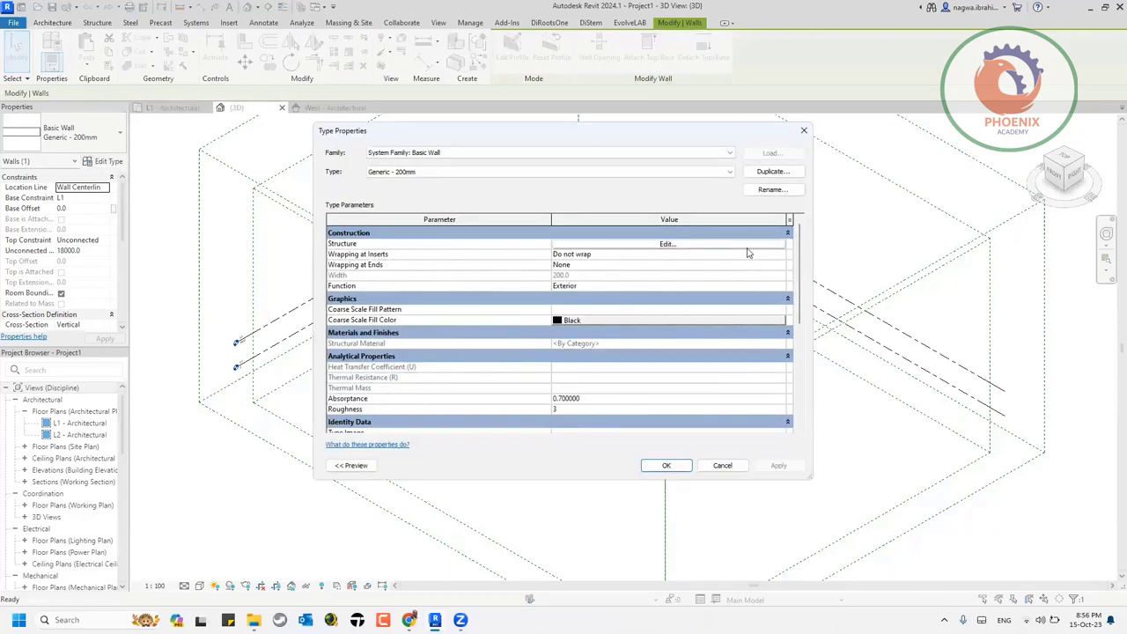
pyautogui.click(740, 245)
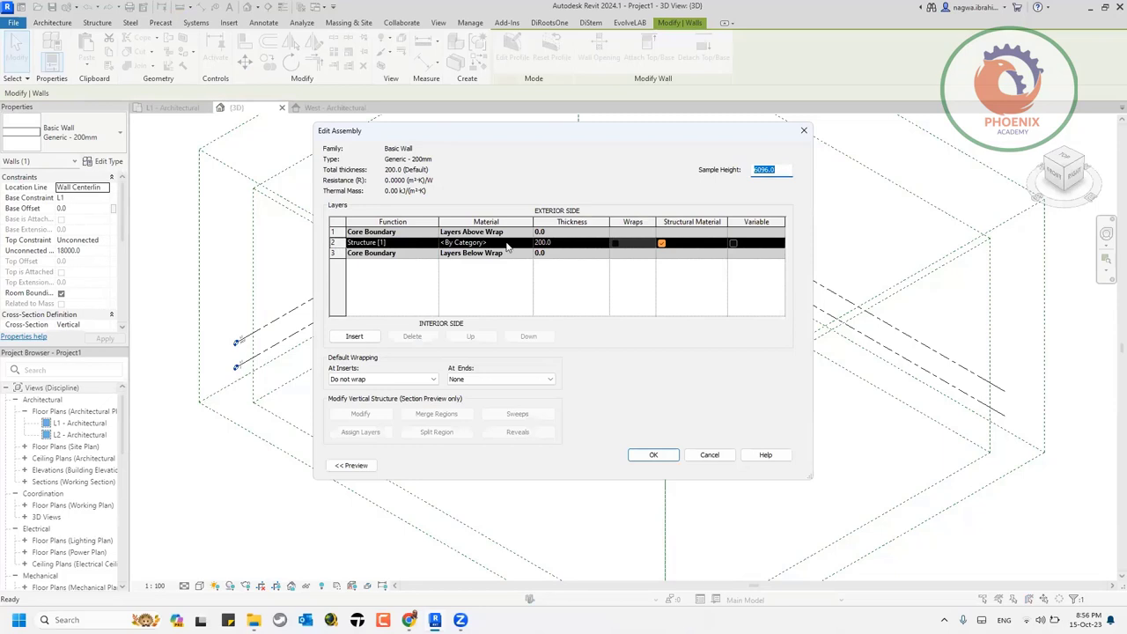
pyautogui.click(523, 245)
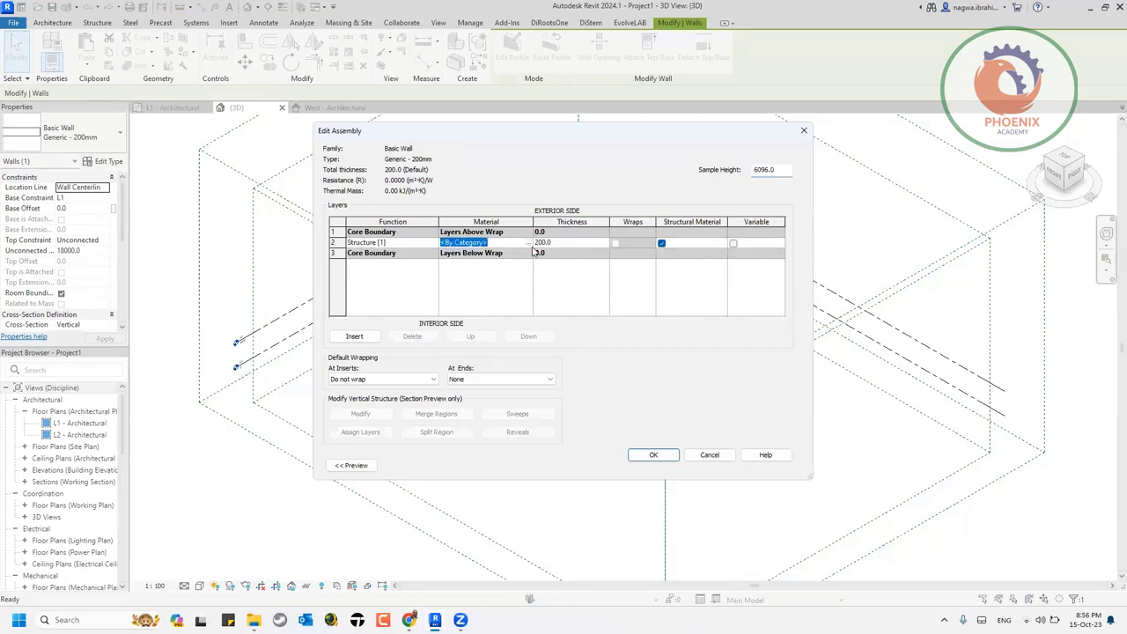
pyautogui.click(527, 243)
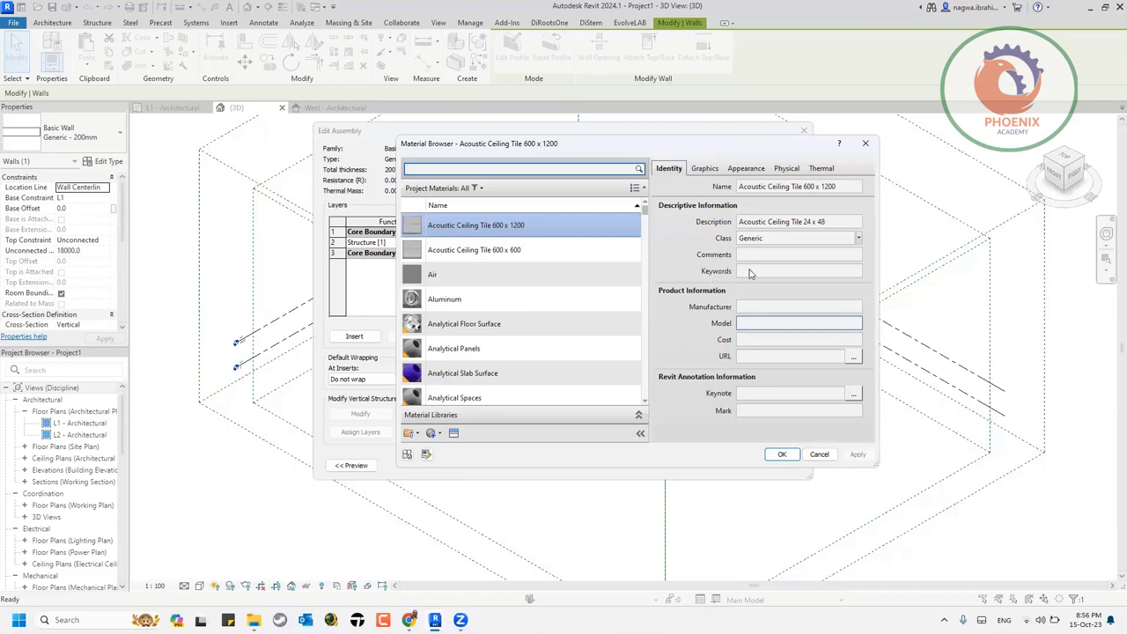
# Examine the graphics, appearance, physical and thermal properties of Acoustic Ceiling Tile 600 x 1200, leaving the wall's layer material as it is
pyautogui.click(704, 169)
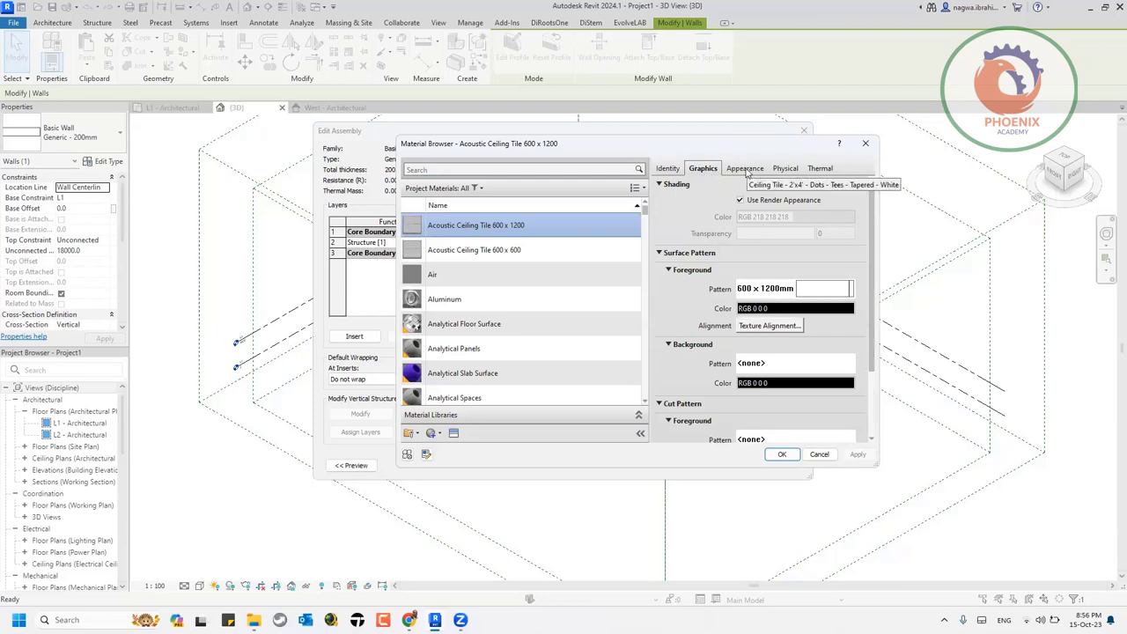
pyautogui.click(746, 169)
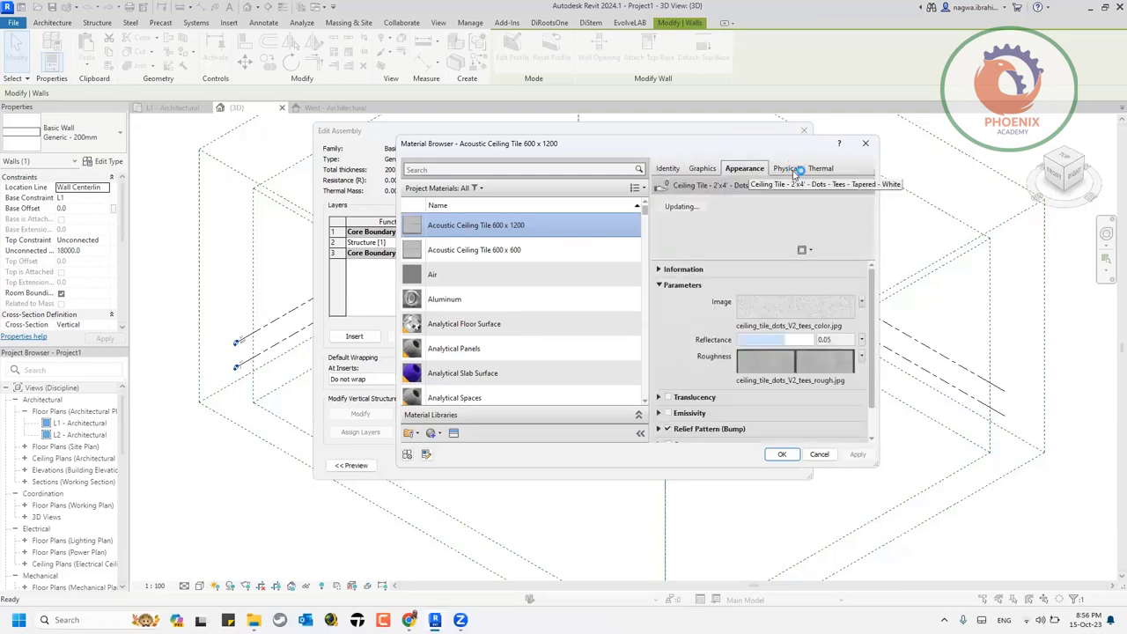
pyautogui.click(786, 169)
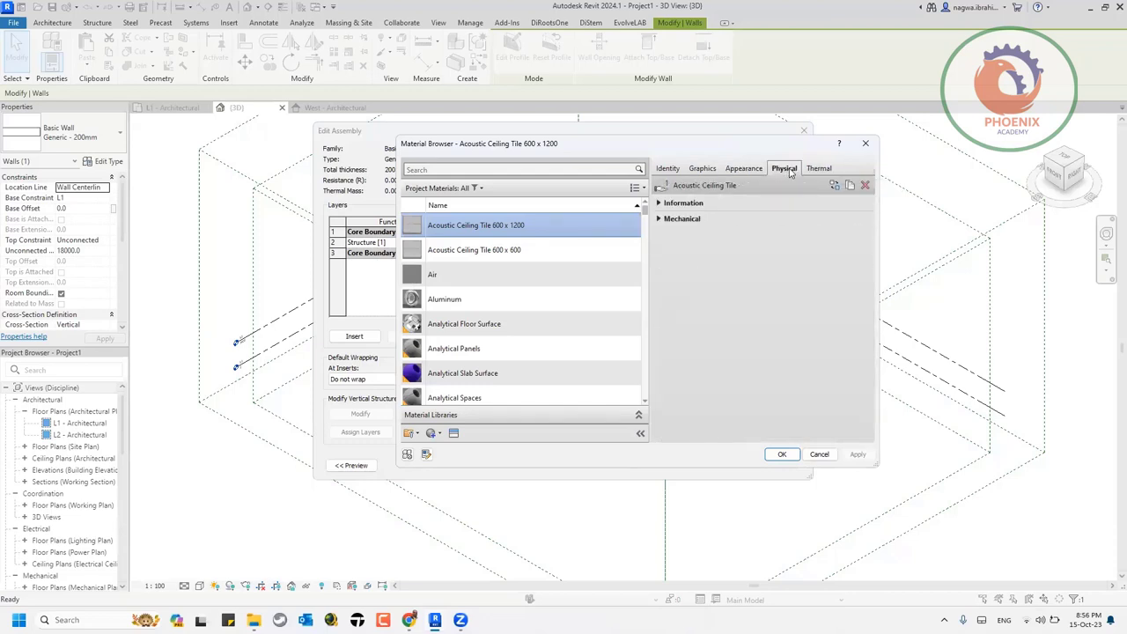
pyautogui.click(660, 219)
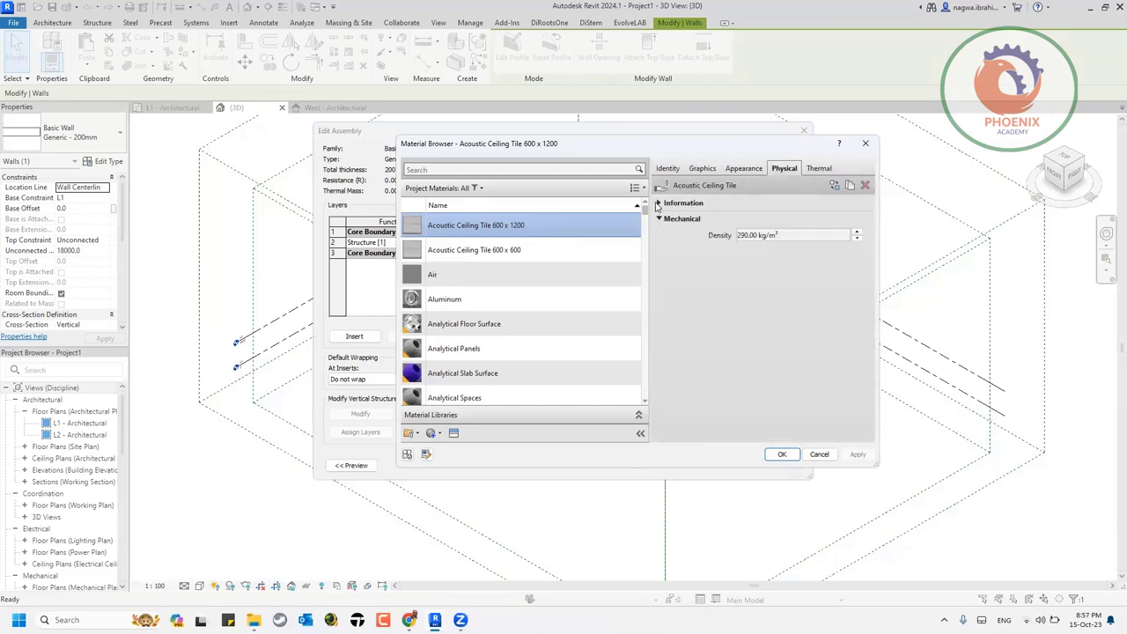
pyautogui.click(659, 203)
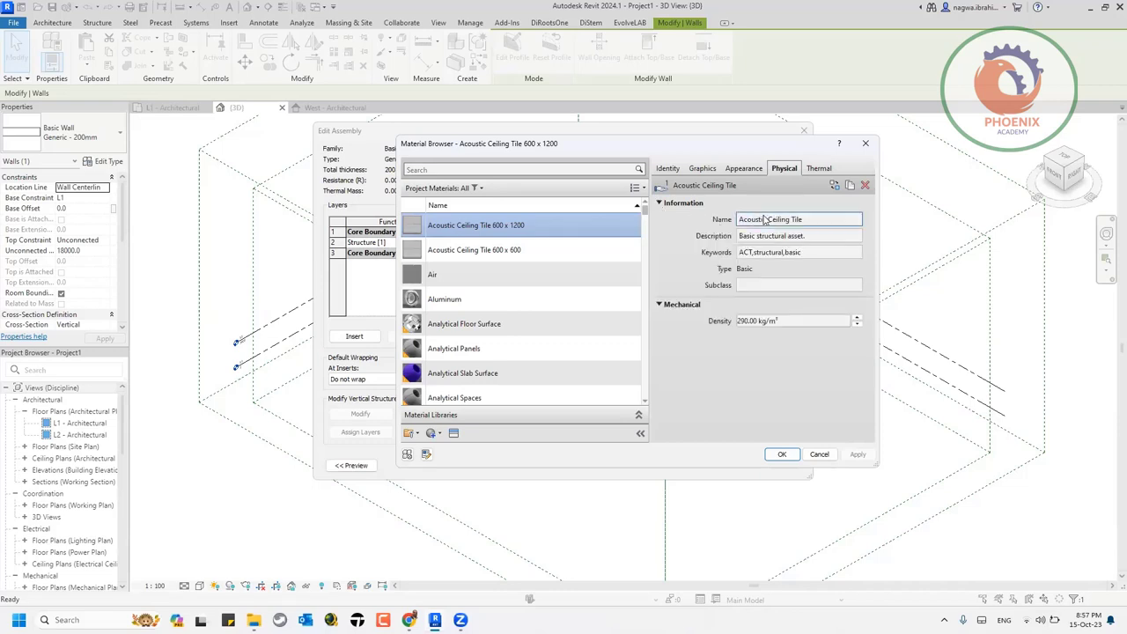
pyautogui.click(817, 168)
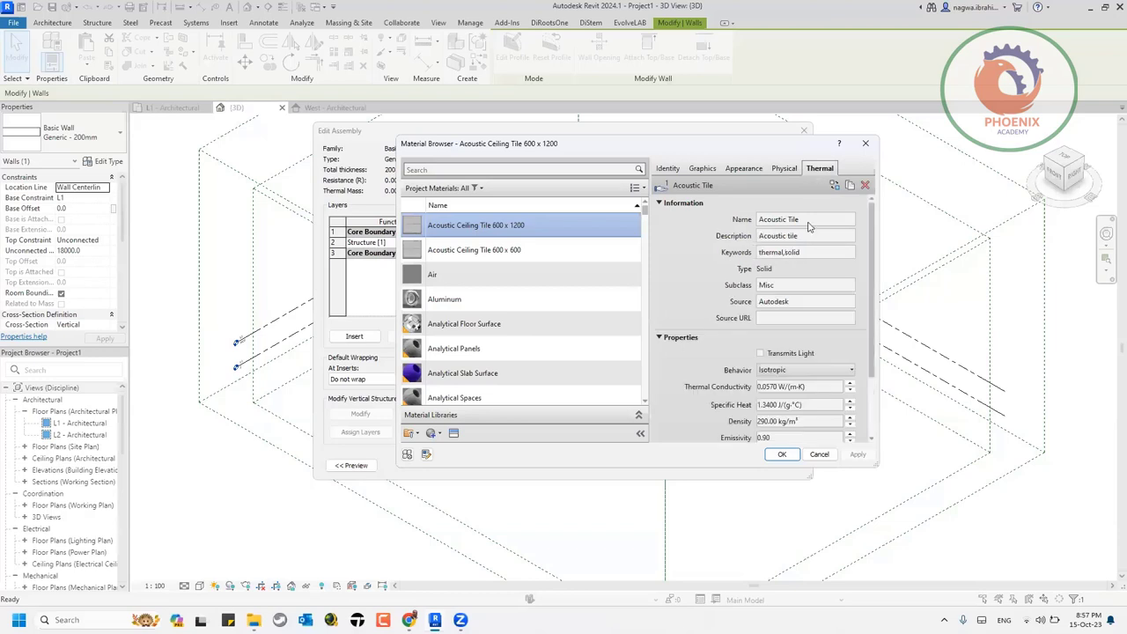
pyautogui.scroll(-2, 715, 394)
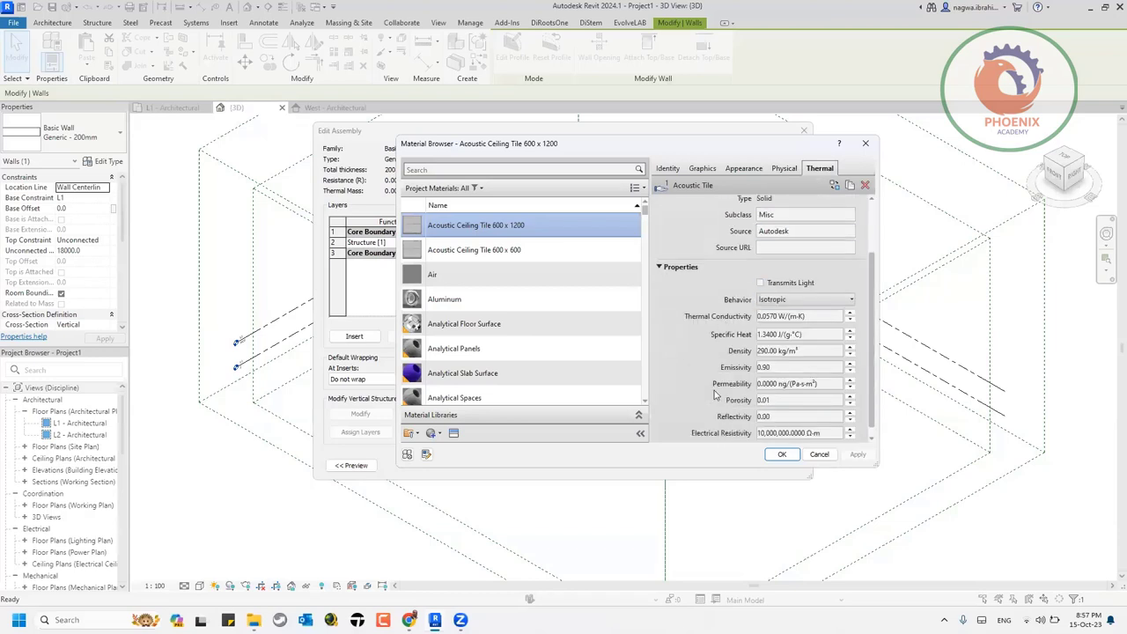
pyautogui.scroll(-1, 715, 394)
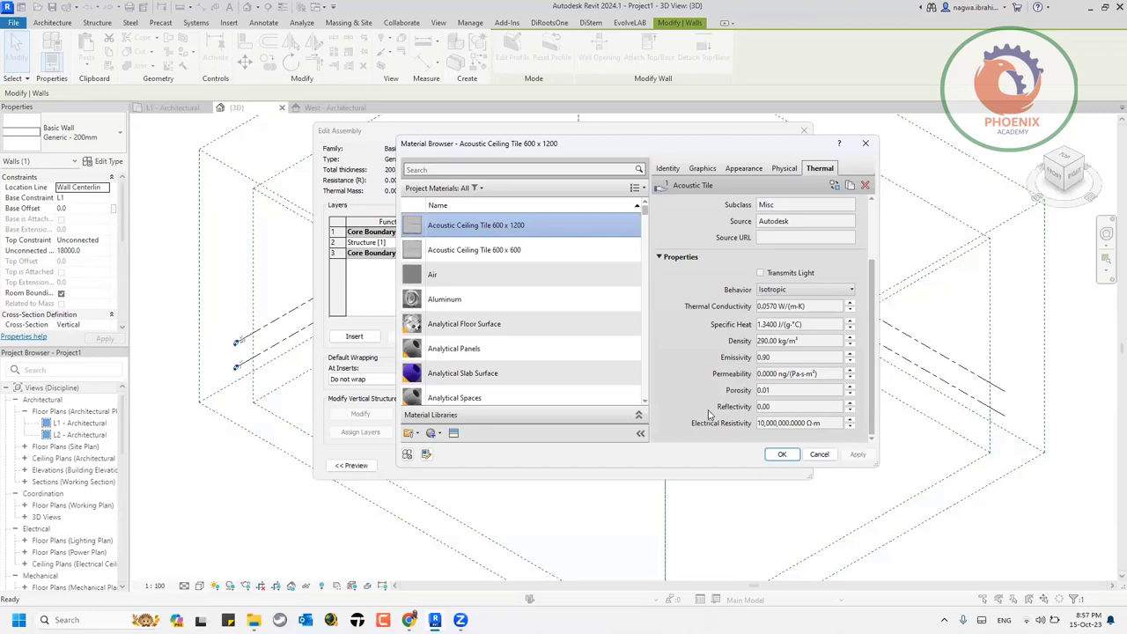
pyautogui.scroll(3, 761, 345)
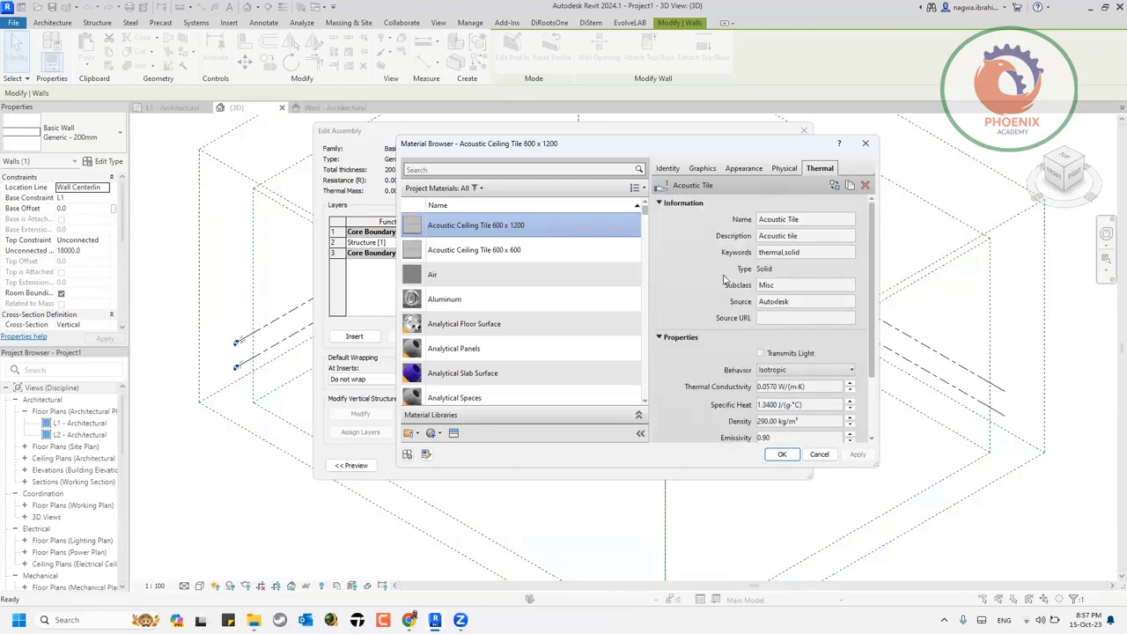
pyautogui.click(864, 144)
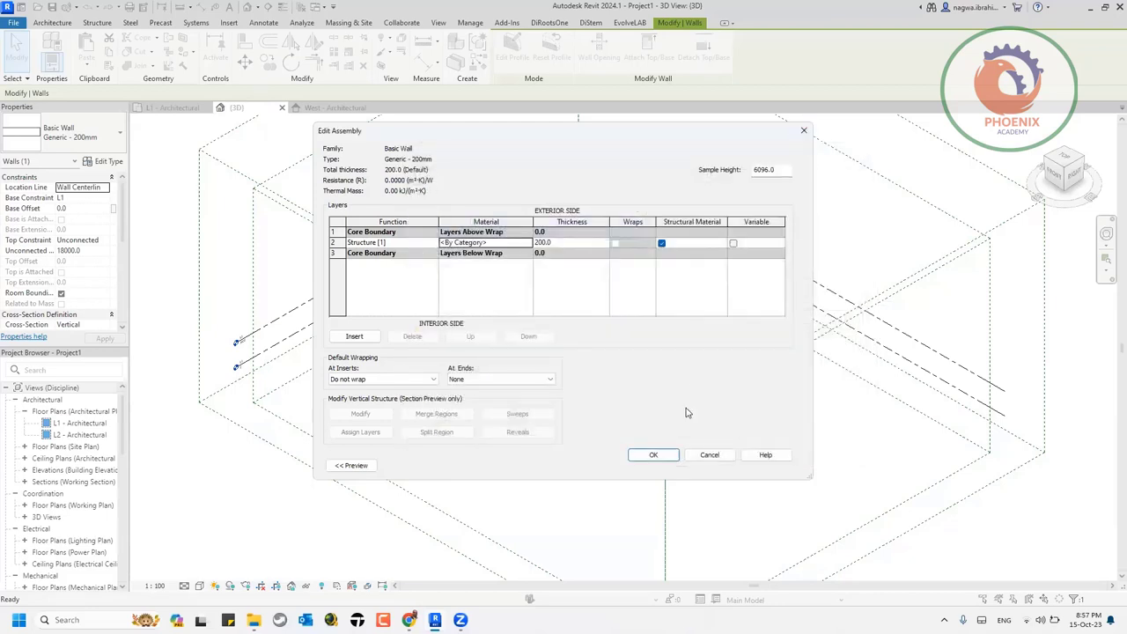
pyautogui.click(652, 455)
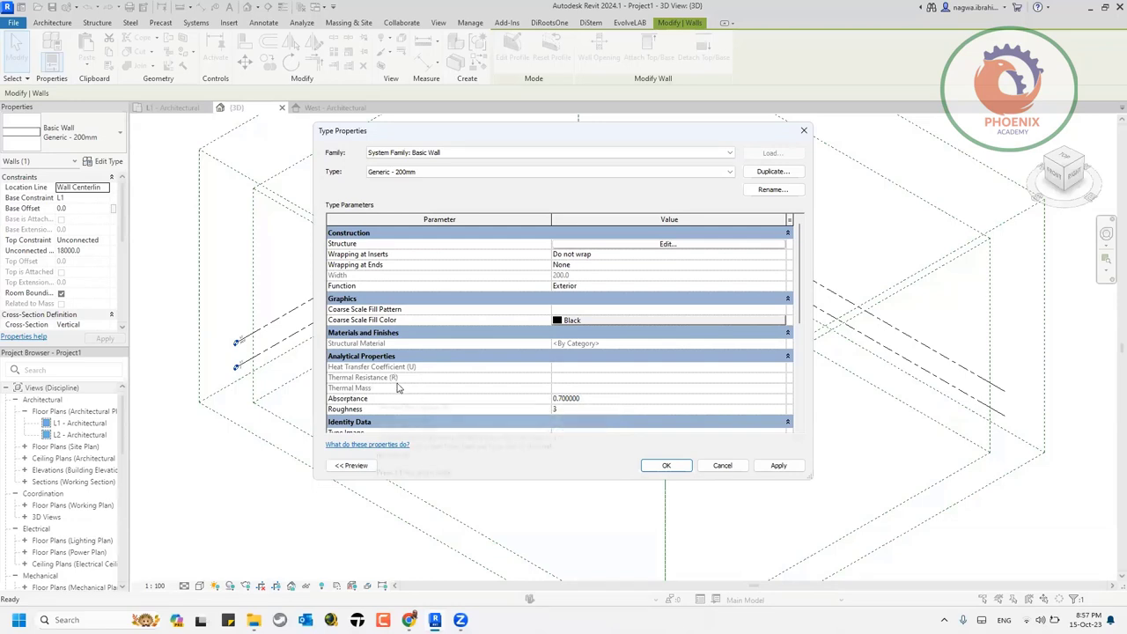
pyautogui.click(680, 469)
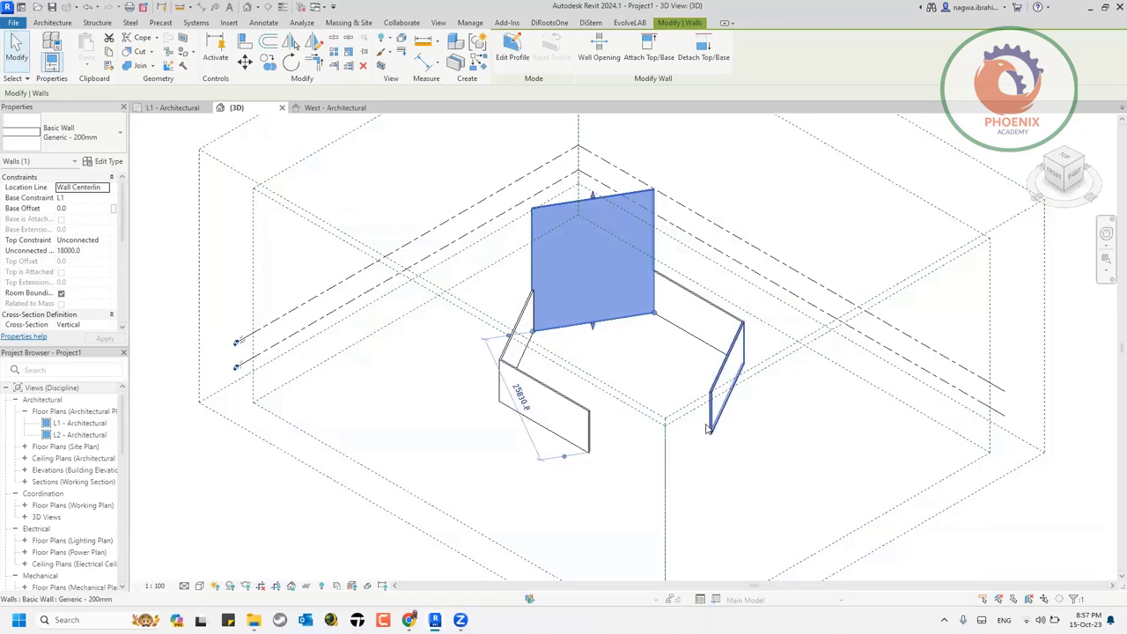
pyautogui.click(370, 197)
pyautogui.scroll(-4, 370, 198)
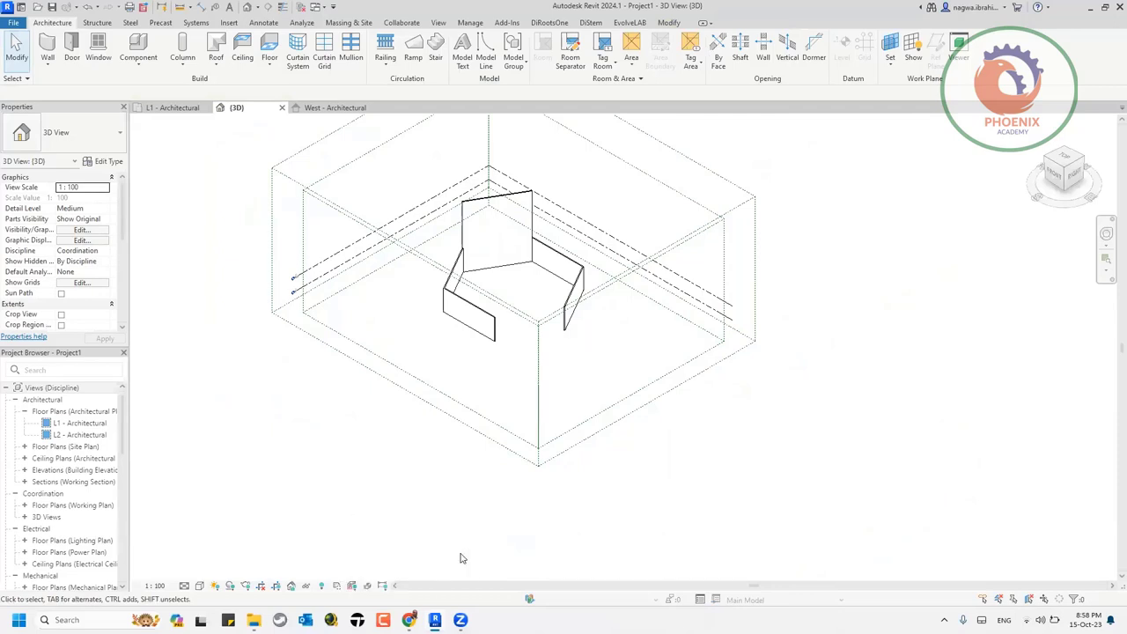
pyautogui.click(435, 537)
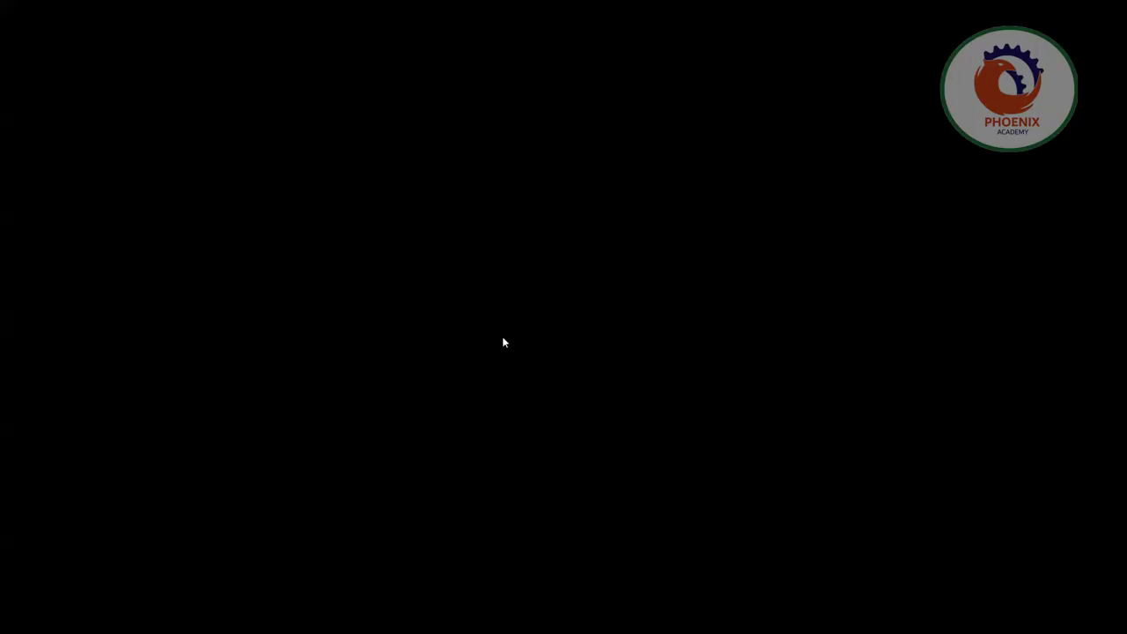